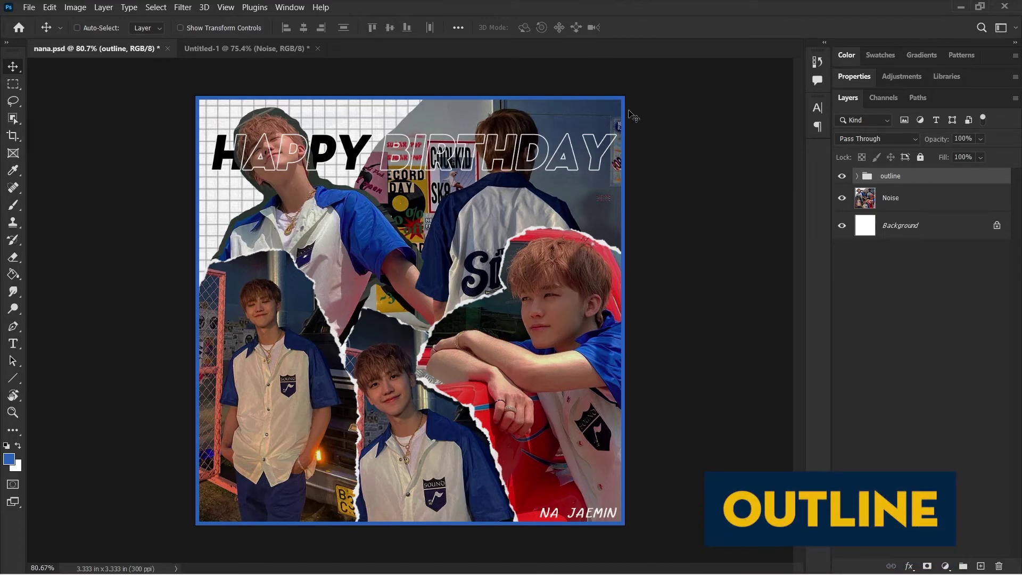
# Turn on the visibility of the 'outline' group on the nana collage.
pyautogui.click(842, 176)
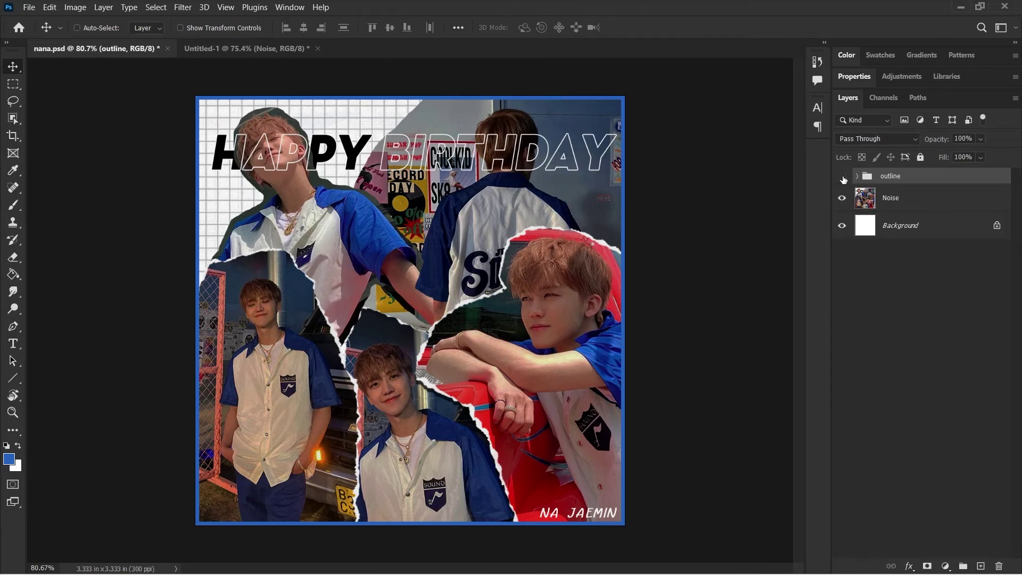
# In the Untitled-1 document, add a new empty Layer 1 above the Noise layer.
pyautogui.click(272, 48)
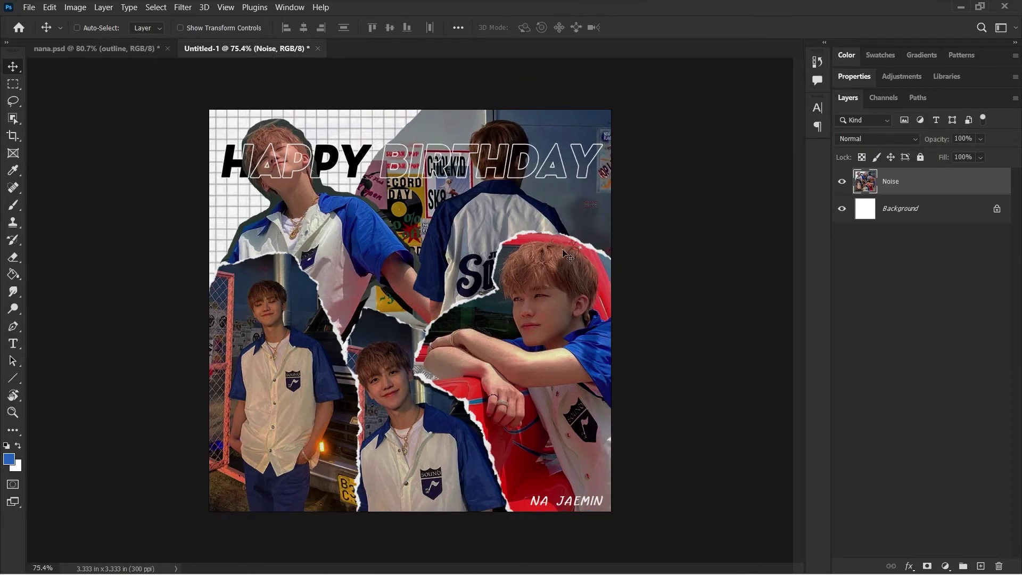
pyautogui.scroll(-2, 565, 255)
pyautogui.scroll(3, 541, 241)
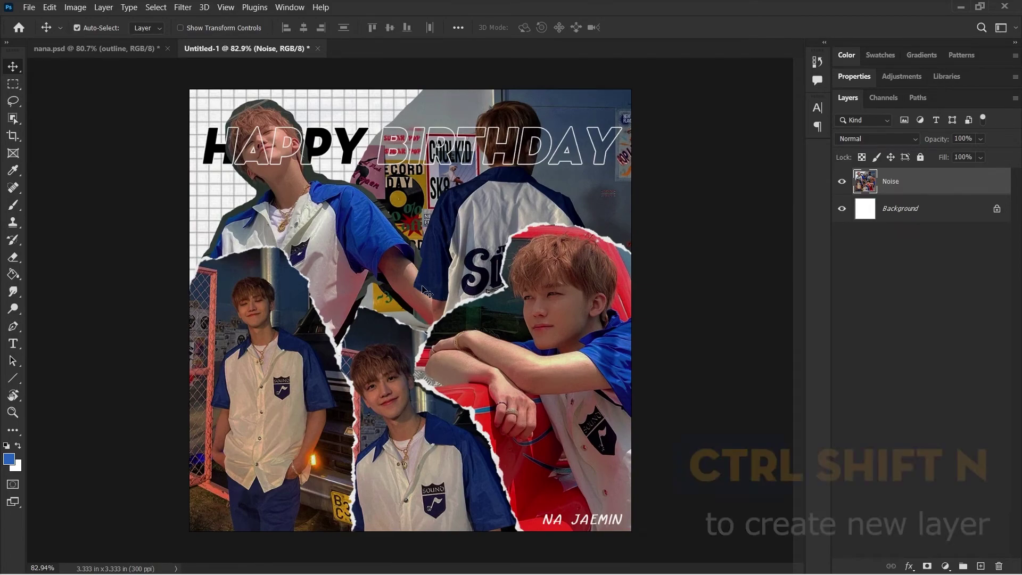
pyautogui.hotkey('ctrl', 'shift', 'n')
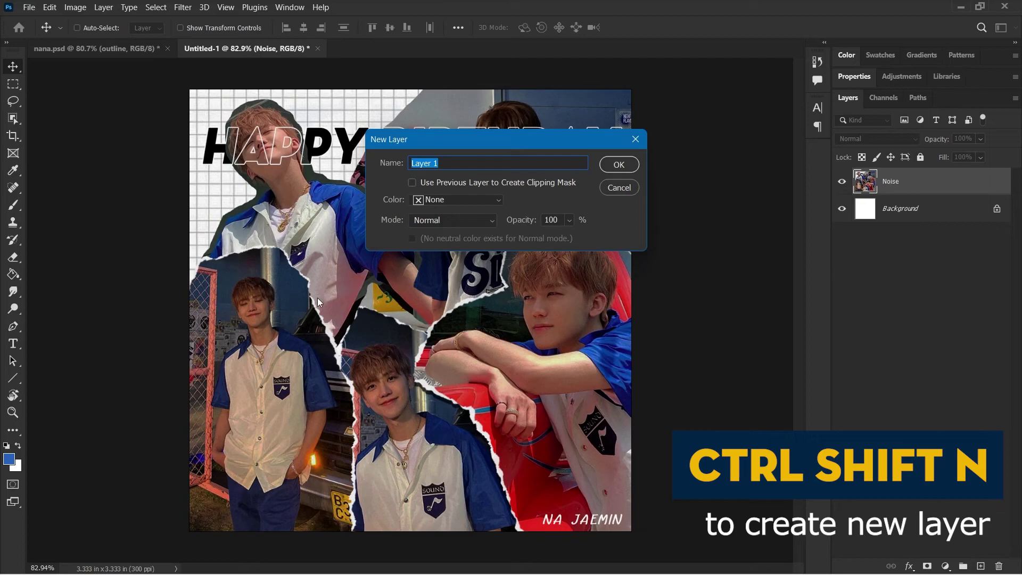
pyautogui.click(617, 165)
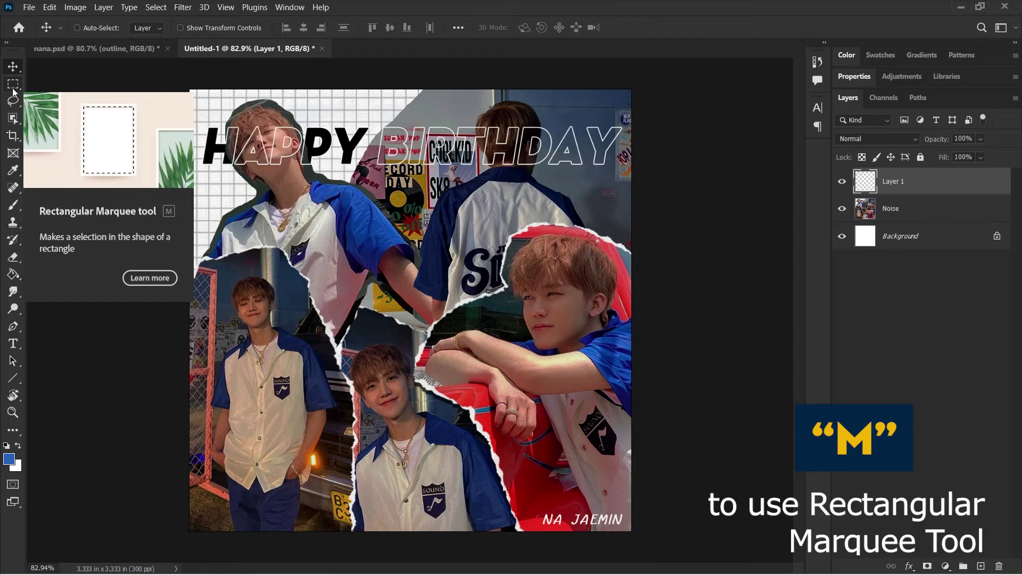
# Marquee a thin strip along the top edge and set the foreground colour to blue #2059ae.
pyautogui.press('m')
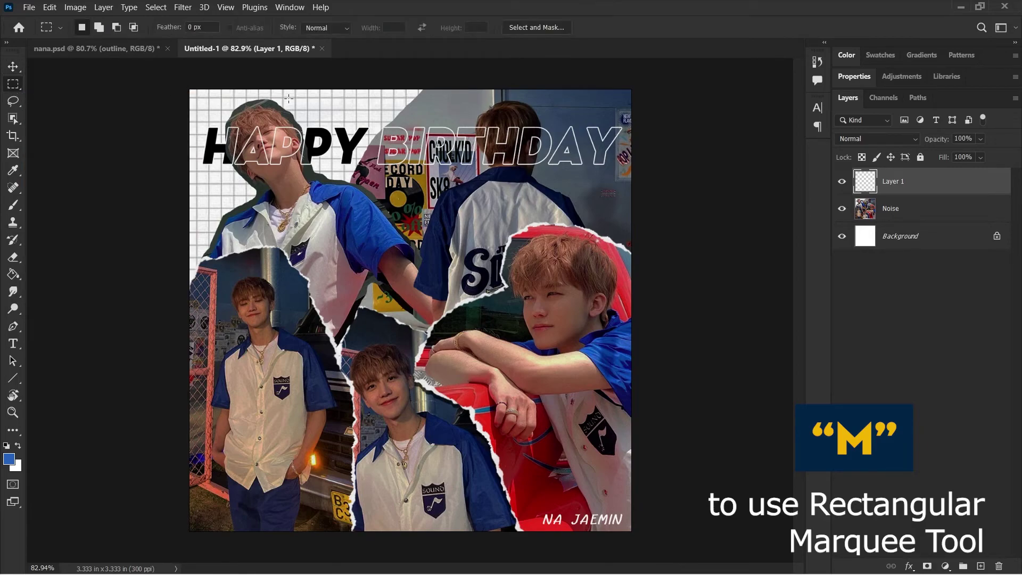
pyautogui.moveTo(189, 73)
pyautogui.mouseDown()
pyautogui.moveTo(413, 73)
pyautogui.moveTo(668, 94)
pyautogui.mouseUp()
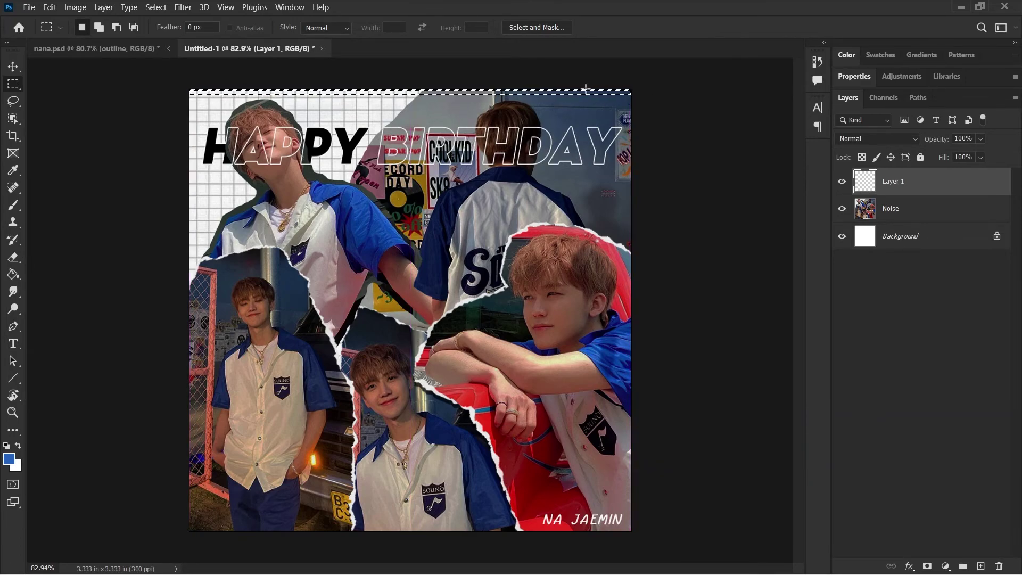
pyautogui.click(14, 459)
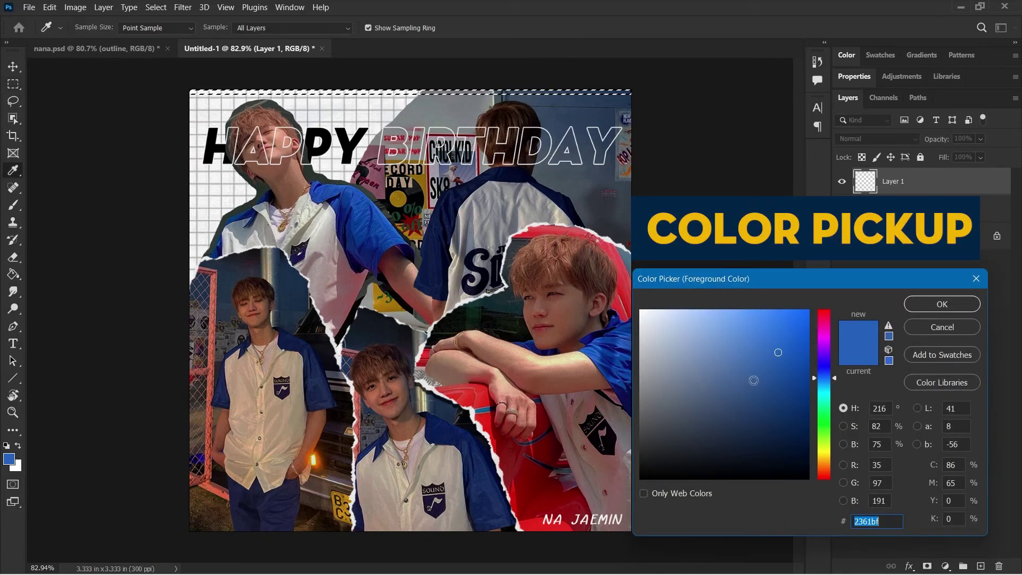
pyautogui.click(778, 363)
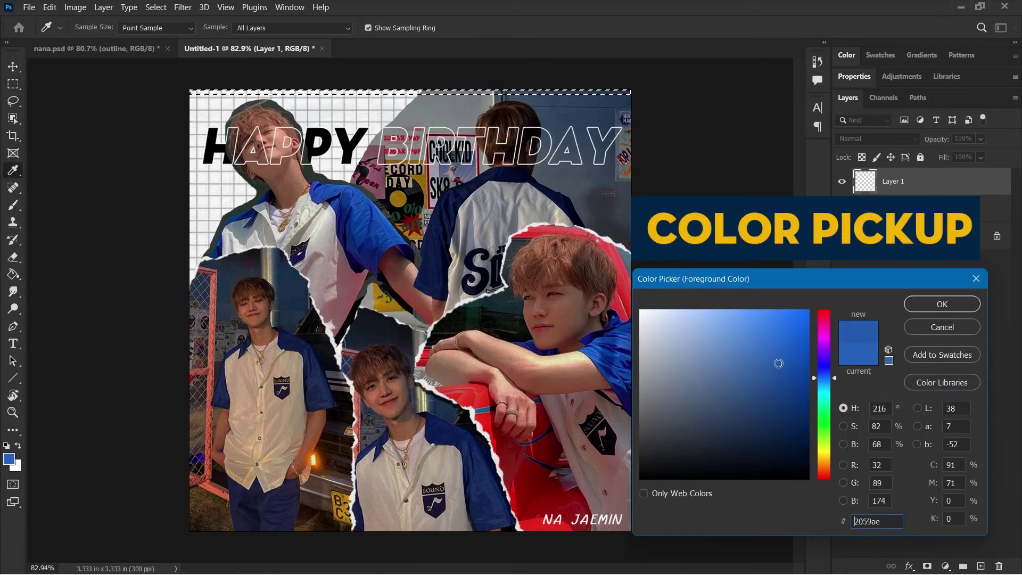
pyautogui.click(926, 308)
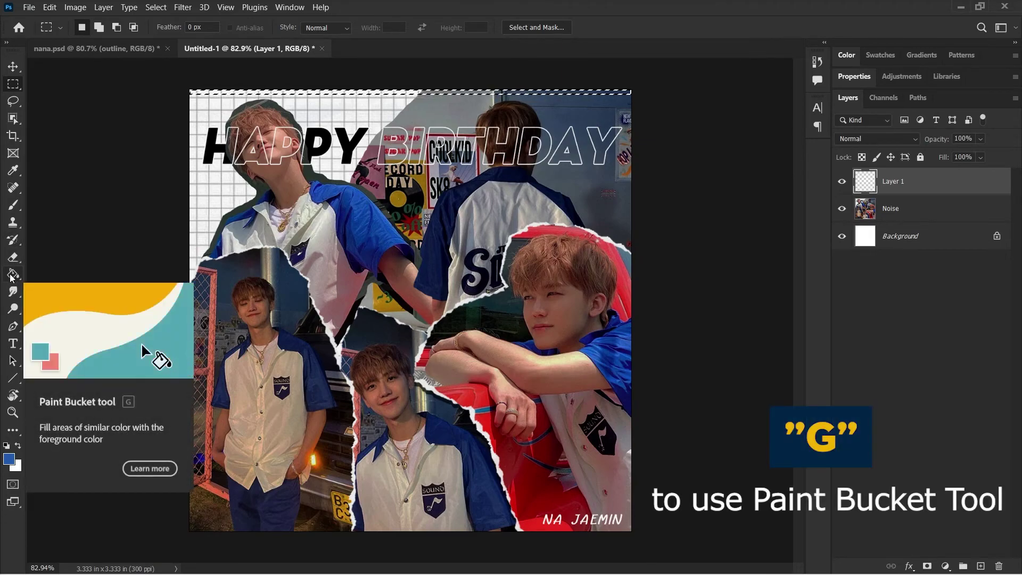
# Fill the top-edge selection with blue on Layer 1, then deselect.
pyautogui.press('g')
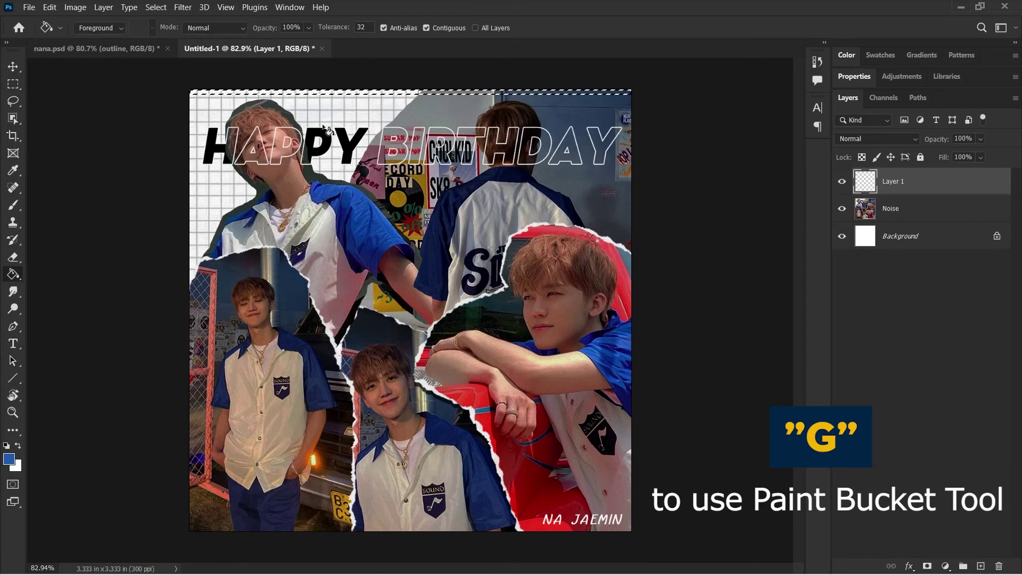
pyautogui.click(368, 94)
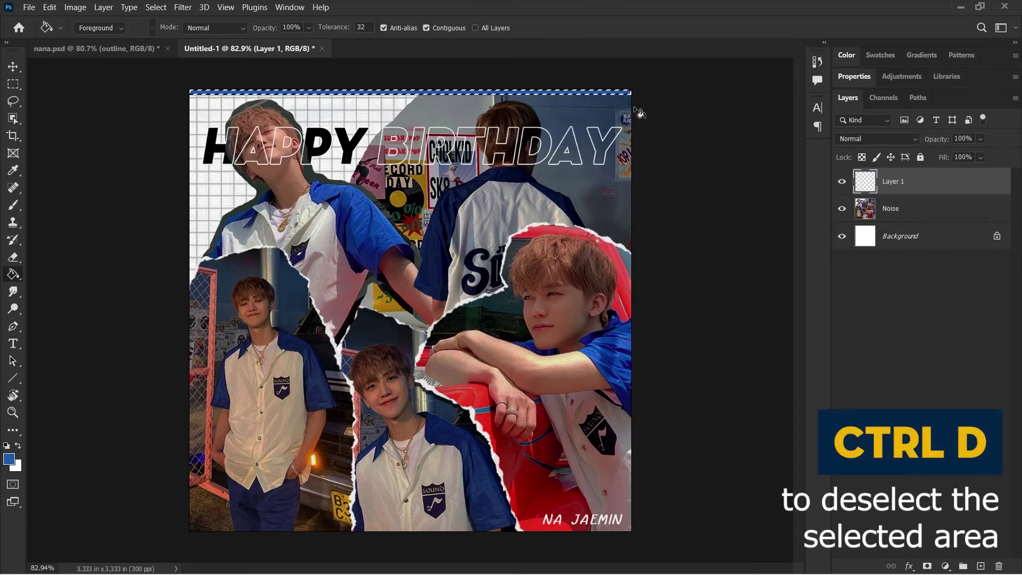
pyautogui.hotkey('ctrl', 'd')
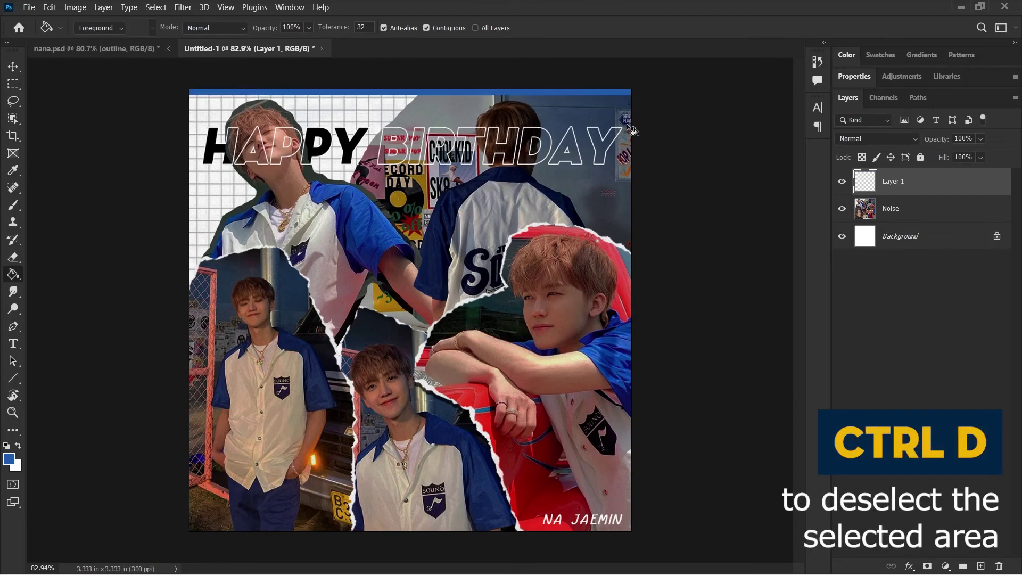
# Duplicate the blue strip to the bottom edge and place another copy mid-canvas.
pyautogui.press('v')
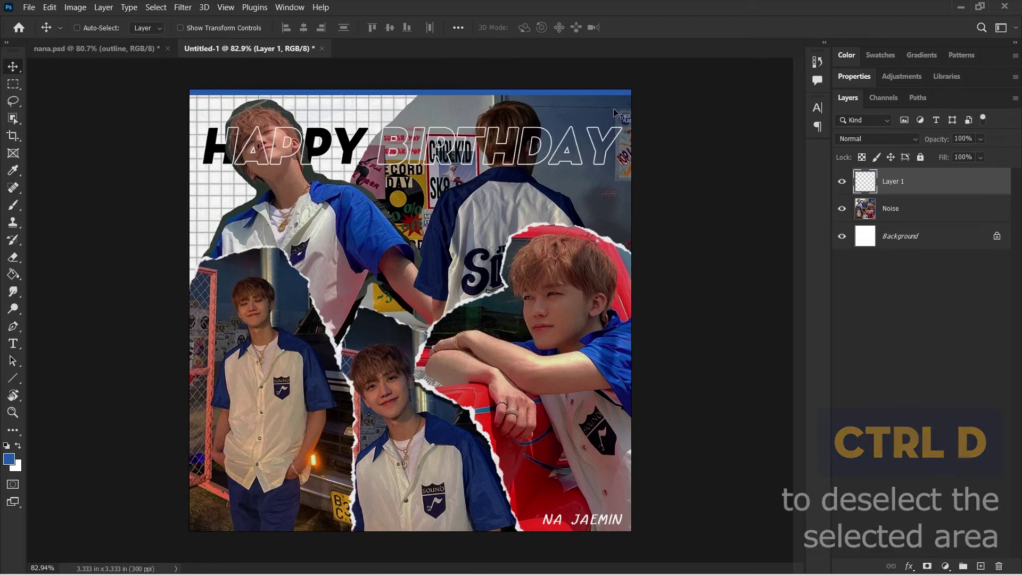
pyautogui.moveTo(615, 113)
pyautogui.mouseDown()
pyautogui.moveTo(575, 93)
pyautogui.moveTo(554, 529)
pyautogui.mouseUp()
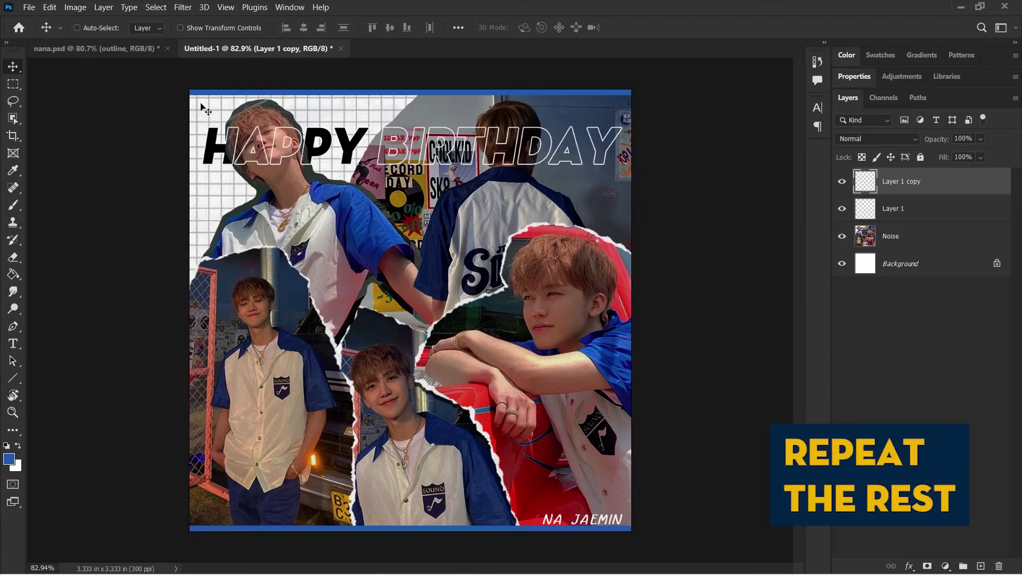
pyautogui.moveTo(435, 192); pyautogui.dragTo(460, 202)
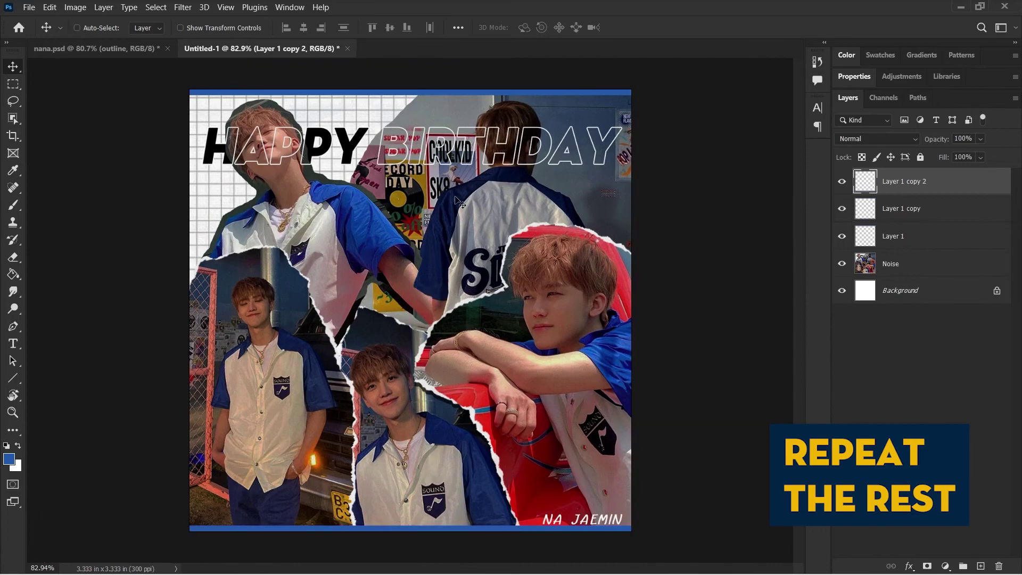
pyautogui.moveTo(539, 528); pyautogui.dragTo(510, 368)
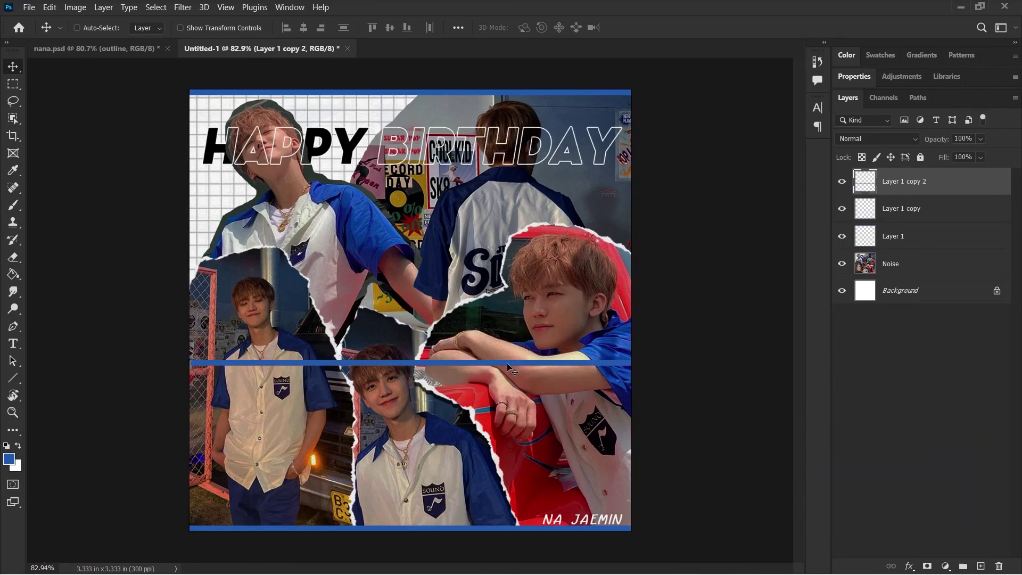
# Rotate the middle strip copy 90° clockwise so it stands vertically.
pyautogui.hotkey('ctrl', 't')
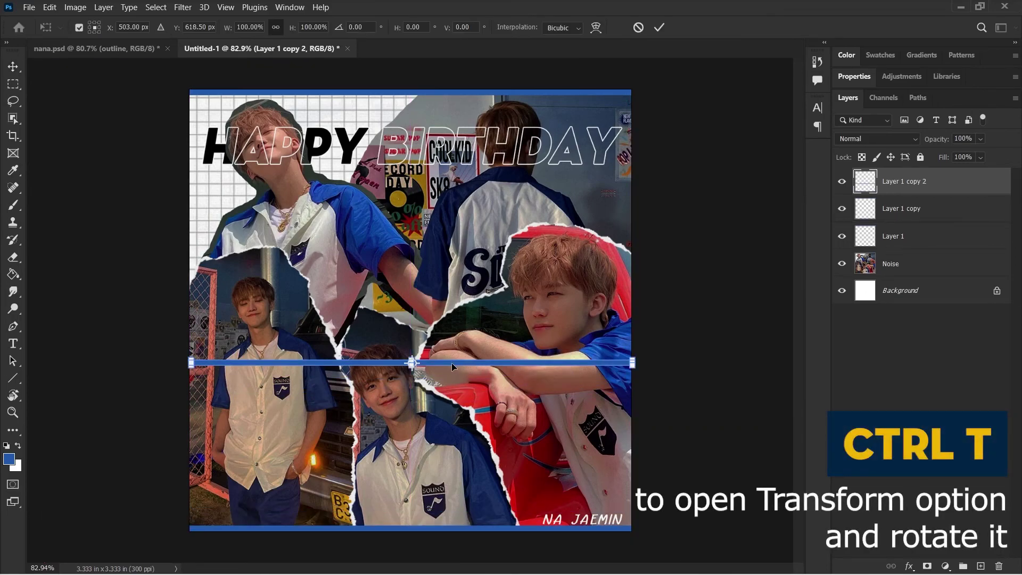
pyautogui.rightClick(451, 363)
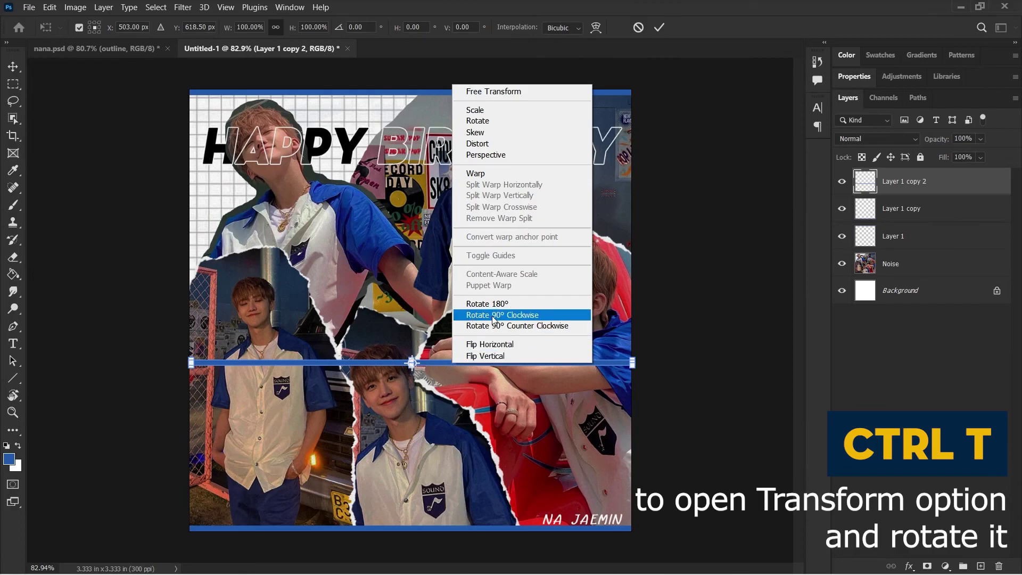
pyautogui.click(535, 318)
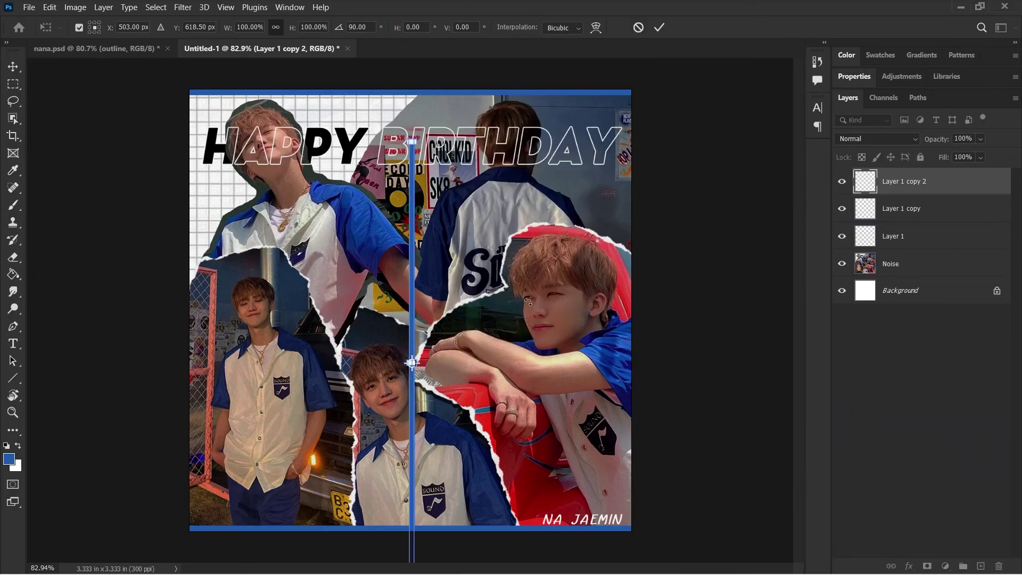
pyautogui.click(660, 28)
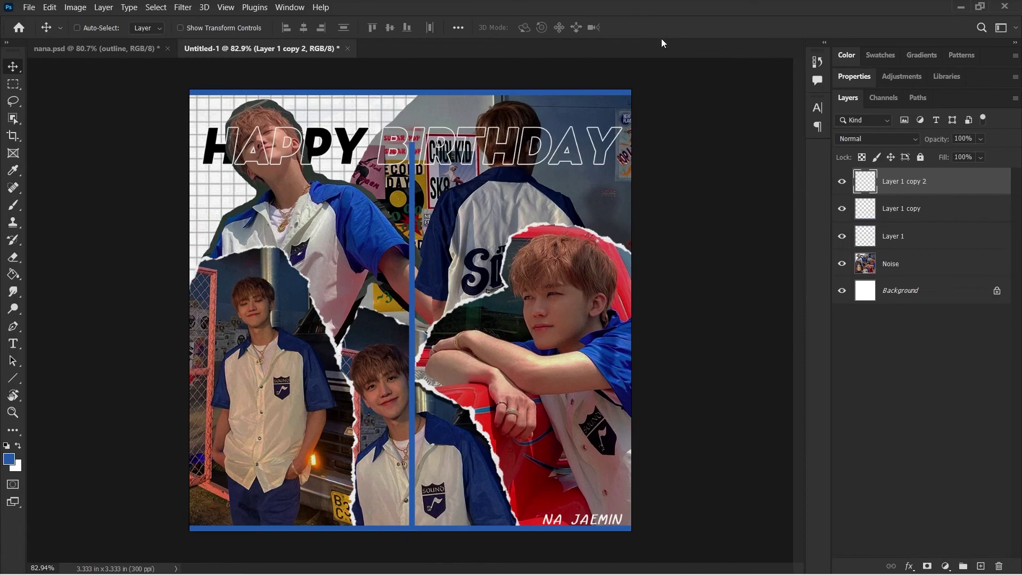
# Align the vertical strip flush with the left edge and add a copy covering the lower left edge.
pyautogui.moveTo(415, 226)
pyautogui.mouseDown()
pyautogui.moveTo(326, 190)
pyautogui.moveTo(197, 170)
pyautogui.mouseUp()
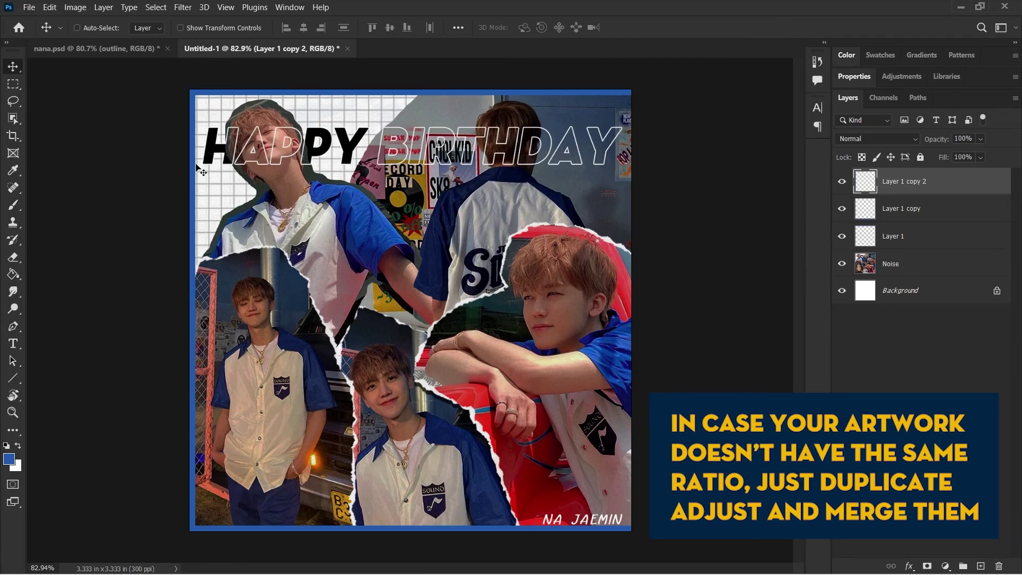
pyautogui.moveTo(194, 169)
pyautogui.mouseDown()
pyautogui.moveTo(206, 169)
pyautogui.moveTo(192, 92)
pyautogui.mouseUp()
pyautogui.moveTo(233, 449); pyautogui.dragTo(243, 441)
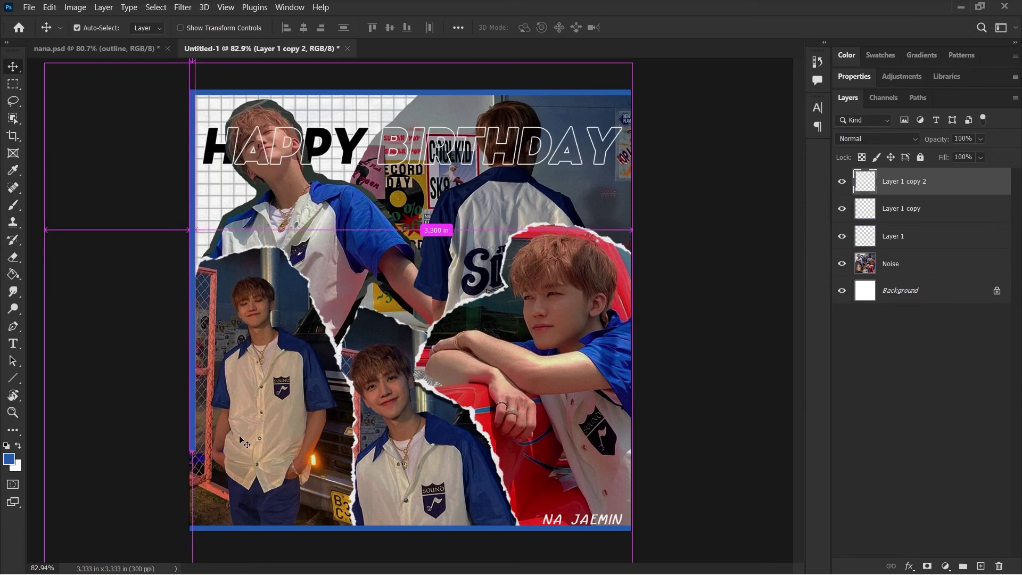
pyautogui.moveTo(198, 254); pyautogui.dragTo(192, 345)
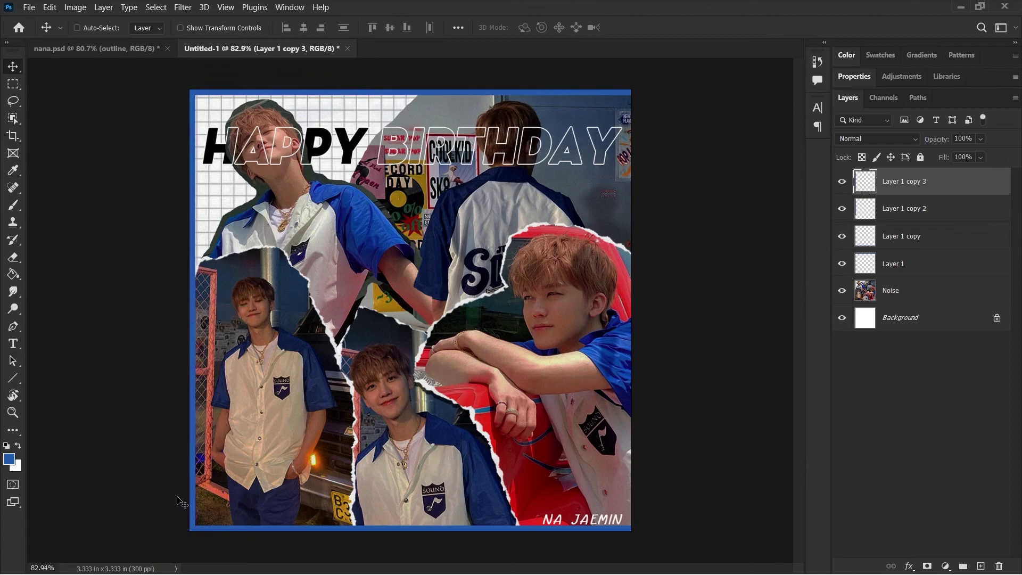
pyautogui.keyDown('alt'); pyautogui.scroll(3, 175, 498); pyautogui.keyUp('alt')
pyautogui.keyDown('alt'); pyautogui.scroll(3, 161, 471); pyautogui.keyUp('alt')
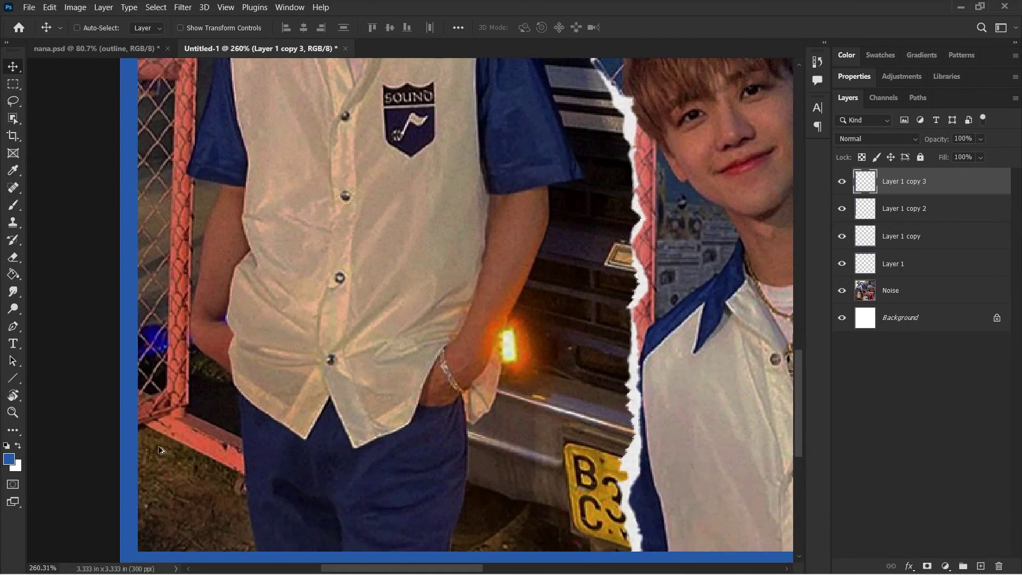
pyautogui.moveTo(138, 268); pyautogui.dragTo(136, 270)
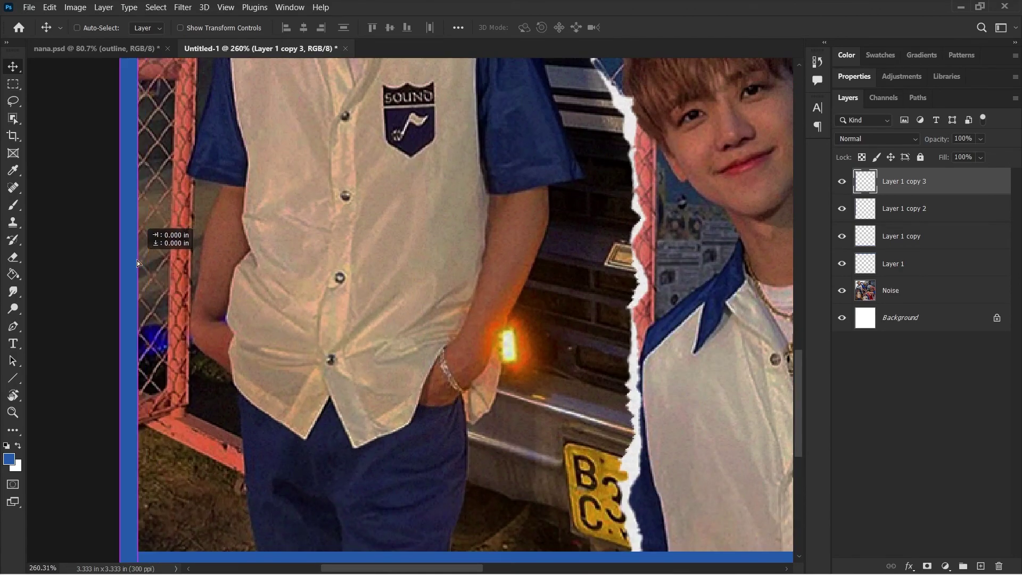
pyautogui.keyDown('alt'); pyautogui.scroll(-4, 139, 273); pyautogui.keyUp('alt')
pyautogui.keyDown('alt'); pyautogui.scroll(-3, 575, 258); pyautogui.keyUp('alt')
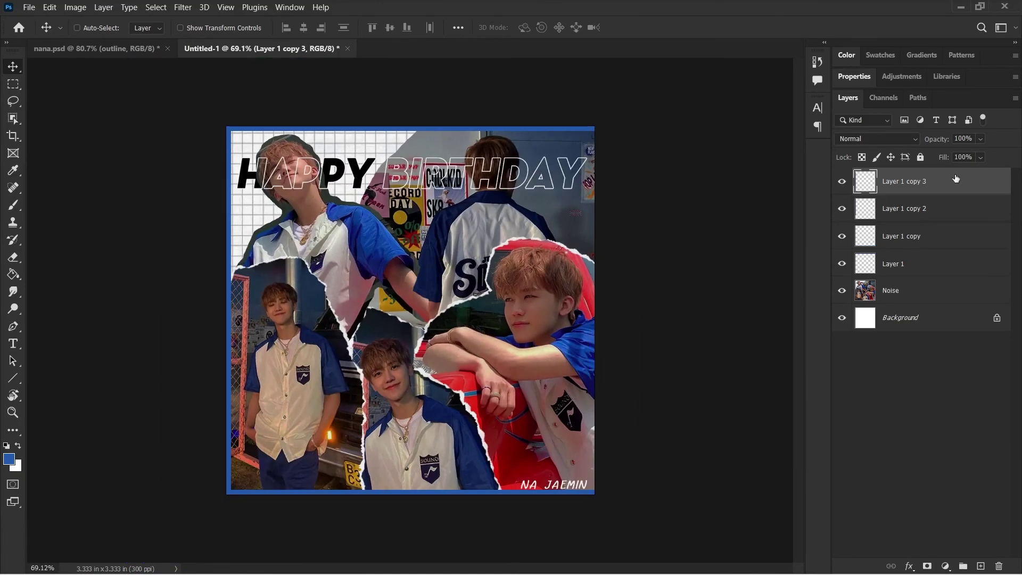
# Merge the two left-edge strips, copy the strip to the right edge, and select all four strips.
pyautogui.press('ctrl')
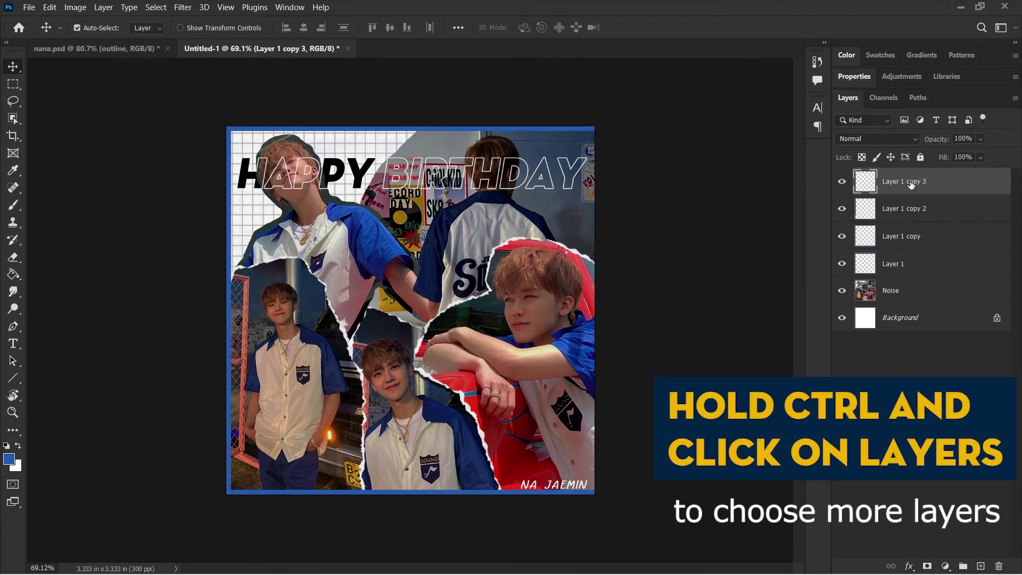
pyautogui.keyDown('ctrl'); pyautogui.click(913, 208); pyautogui.keyUp('ctrl')
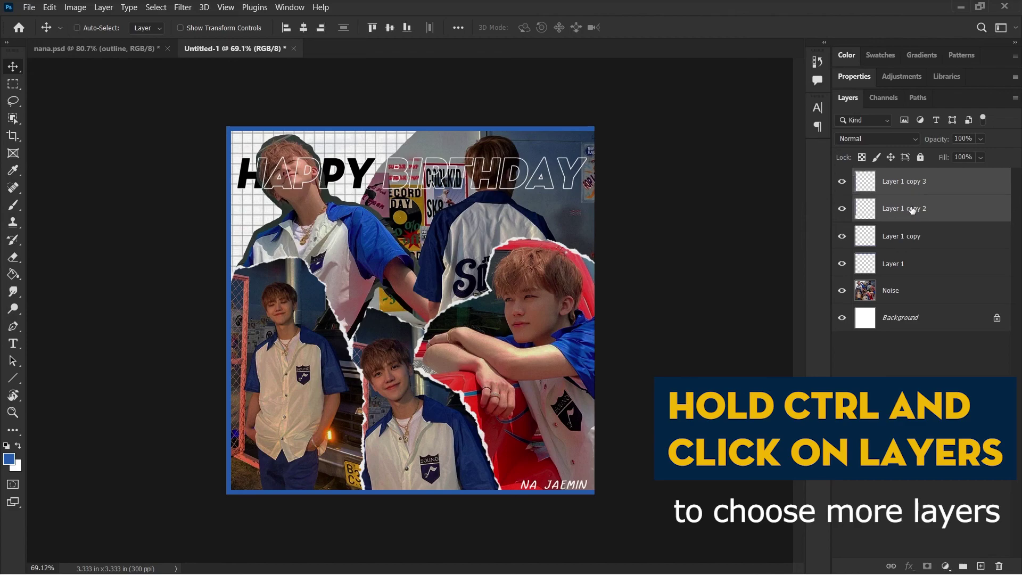
pyautogui.rightClick(913, 205)
pyautogui.click(846, 408)
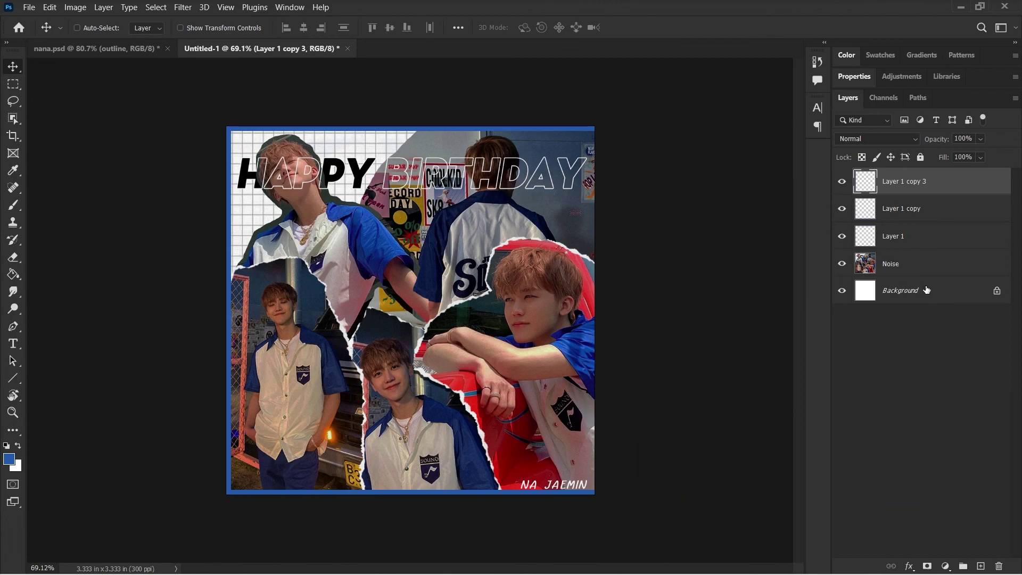
pyautogui.moveTo(259, 274); pyautogui.dragTo(588, 269)
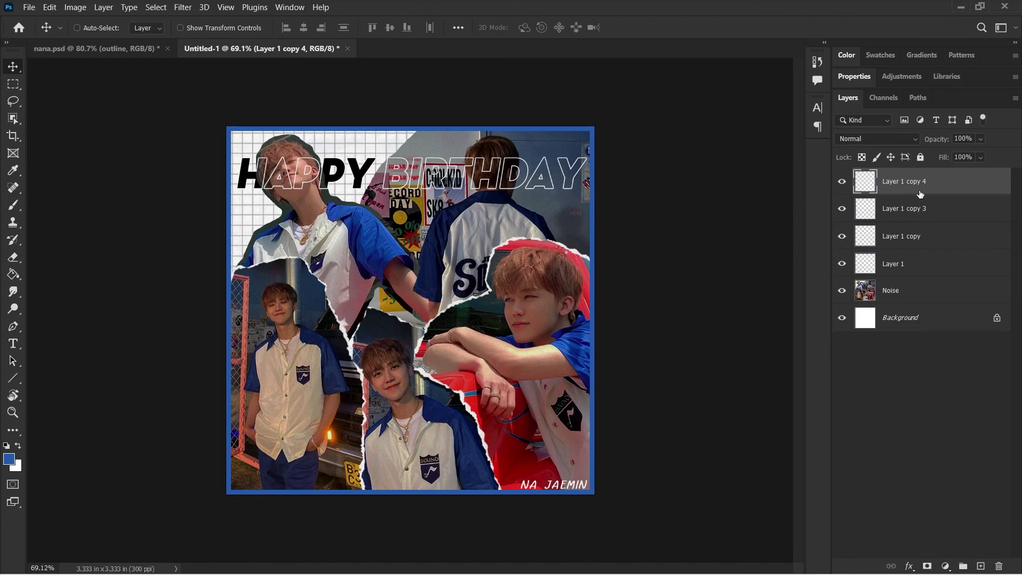
pyautogui.keyDown('shift'); pyautogui.click(904, 264); pyautogui.keyUp('shift')
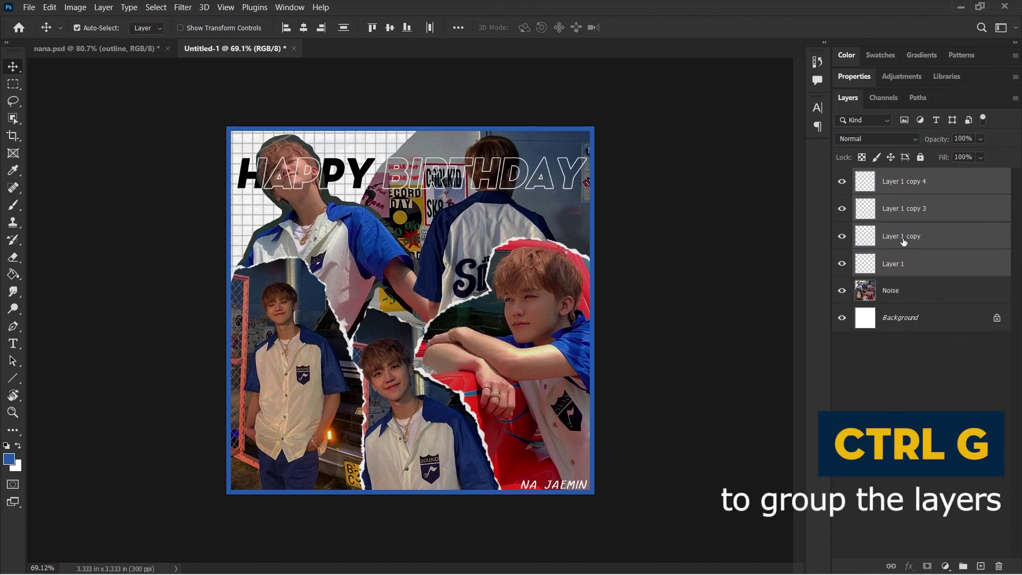
# Group the four strip layers, rename the group 'outline', and toggle its visibility to check.
pyautogui.hotkey('ctrl', 'g')
pyautogui.doubleClick(898, 176)
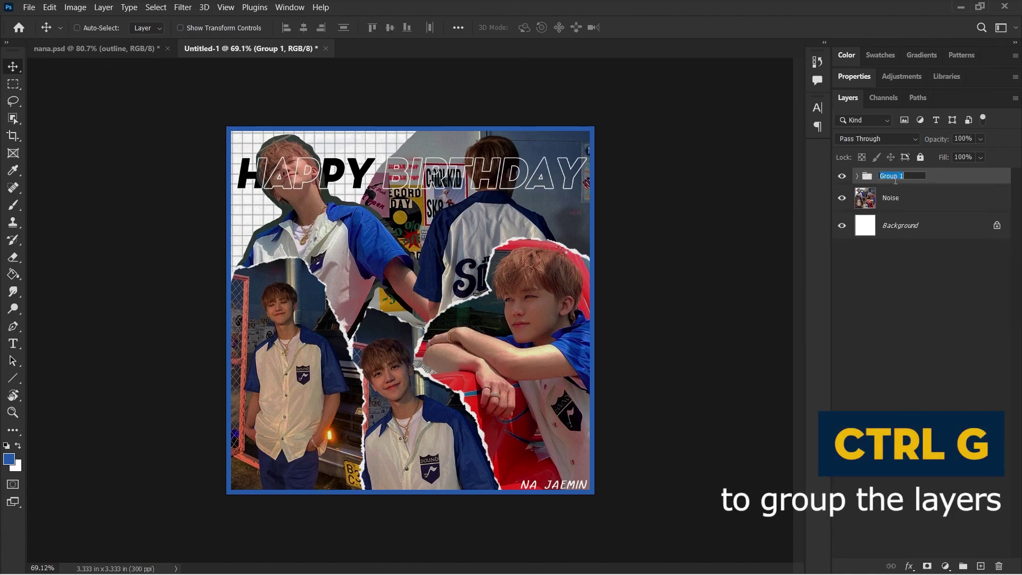
pyautogui.write('outline')
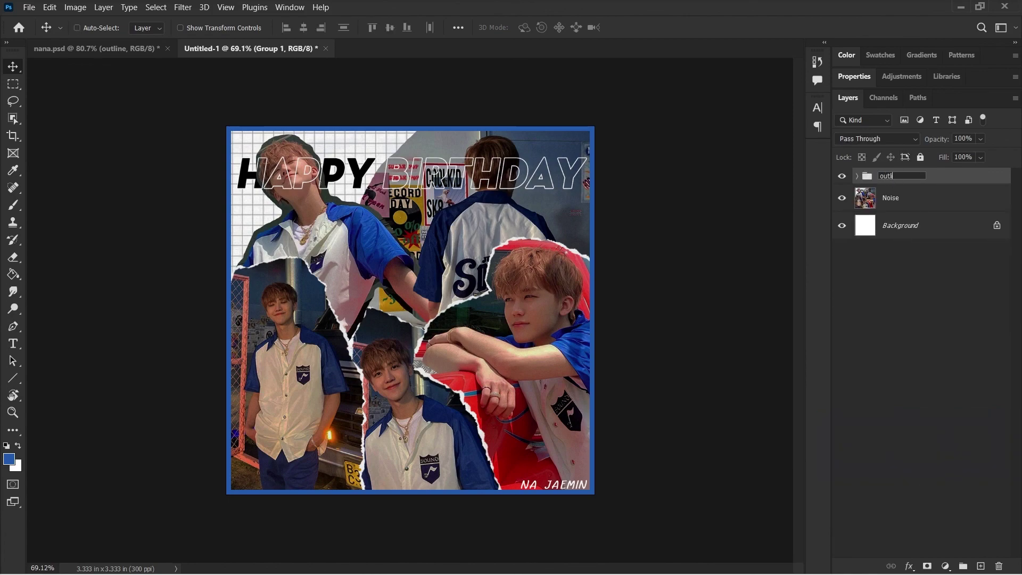
pyautogui.press('Return')
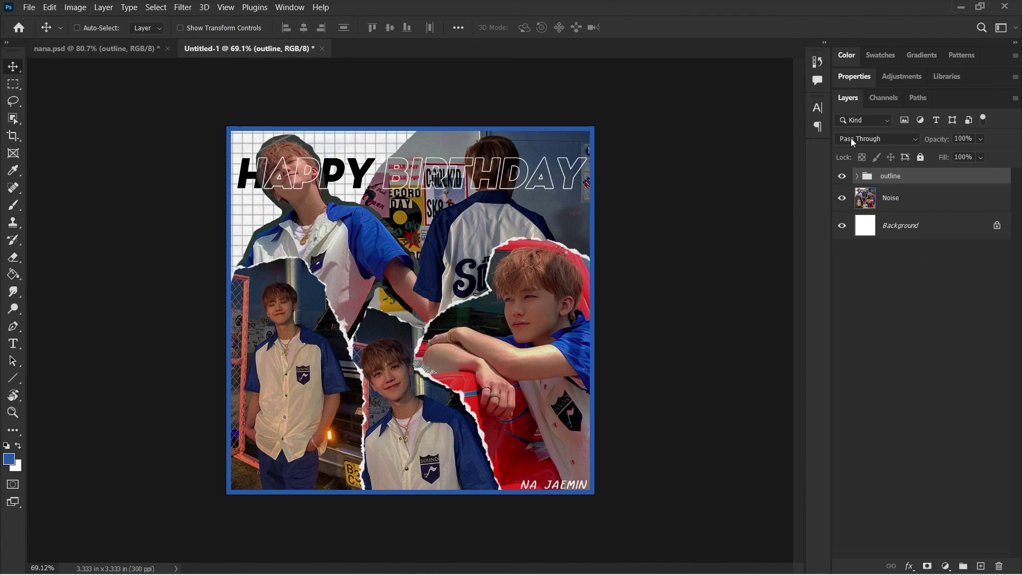
pyautogui.click(842, 176)
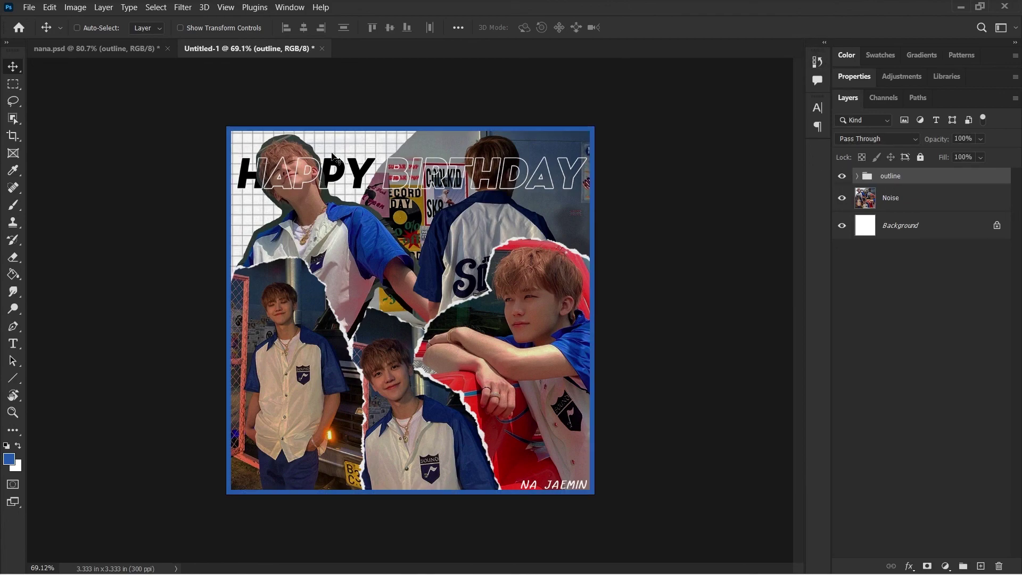